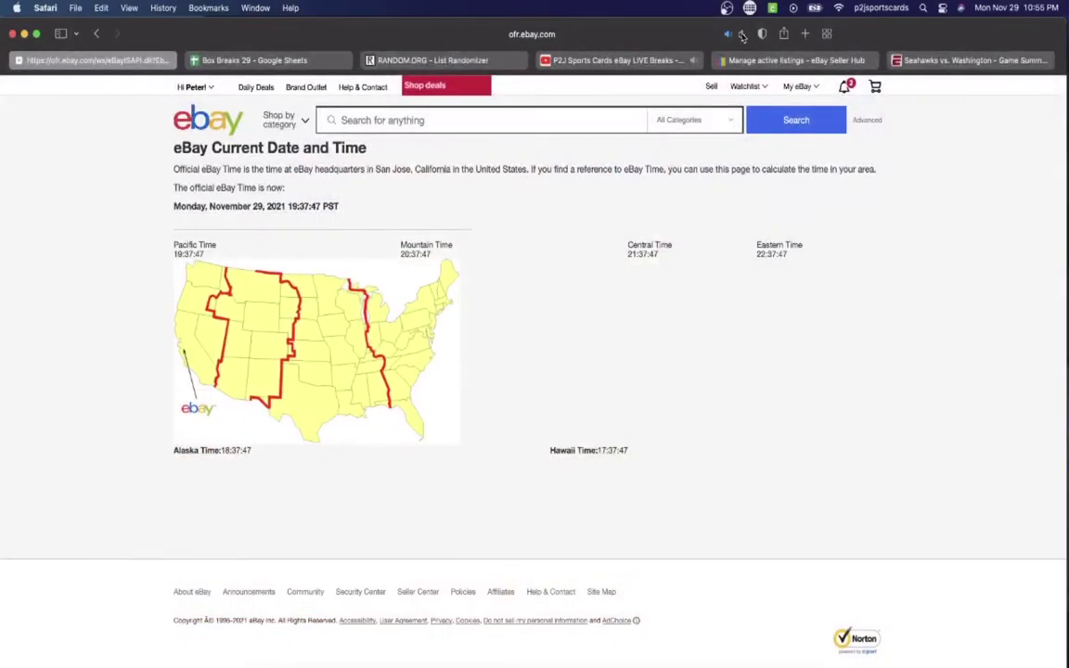
# Step: Reload the official eBay time page to bring the displayed date and time up to date
pyautogui.click(741, 34)
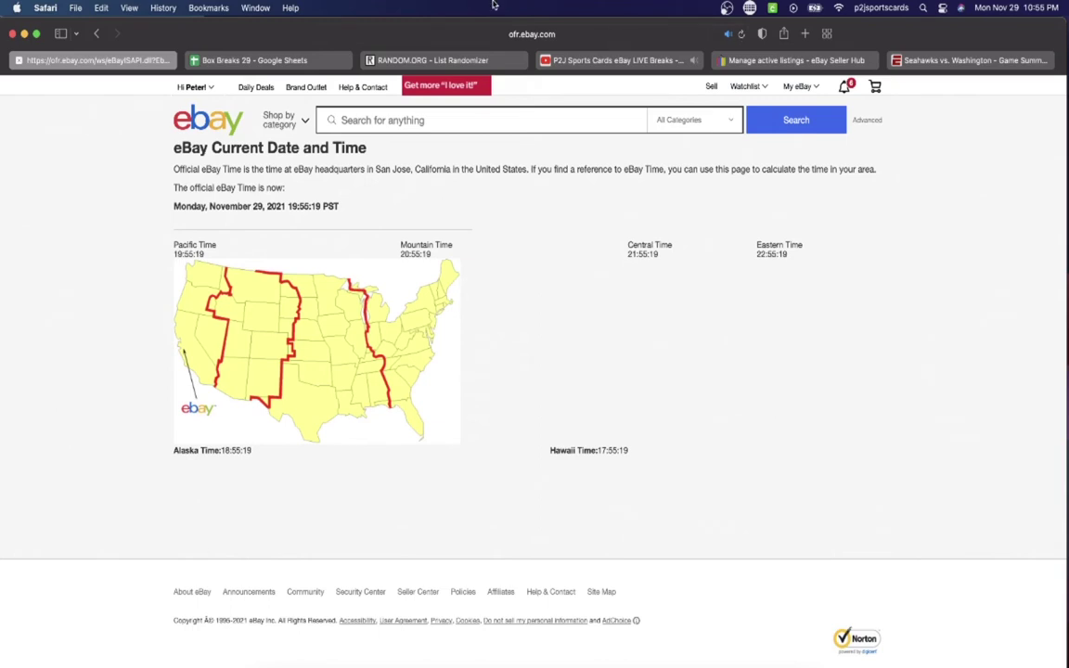
# Step: Review the participants in column C of the Box Breaks 29 spreadsheet, from row 1 through row 32, with their spot counts
pyautogui.click(280, 62)
pyautogui.click(291, 188)
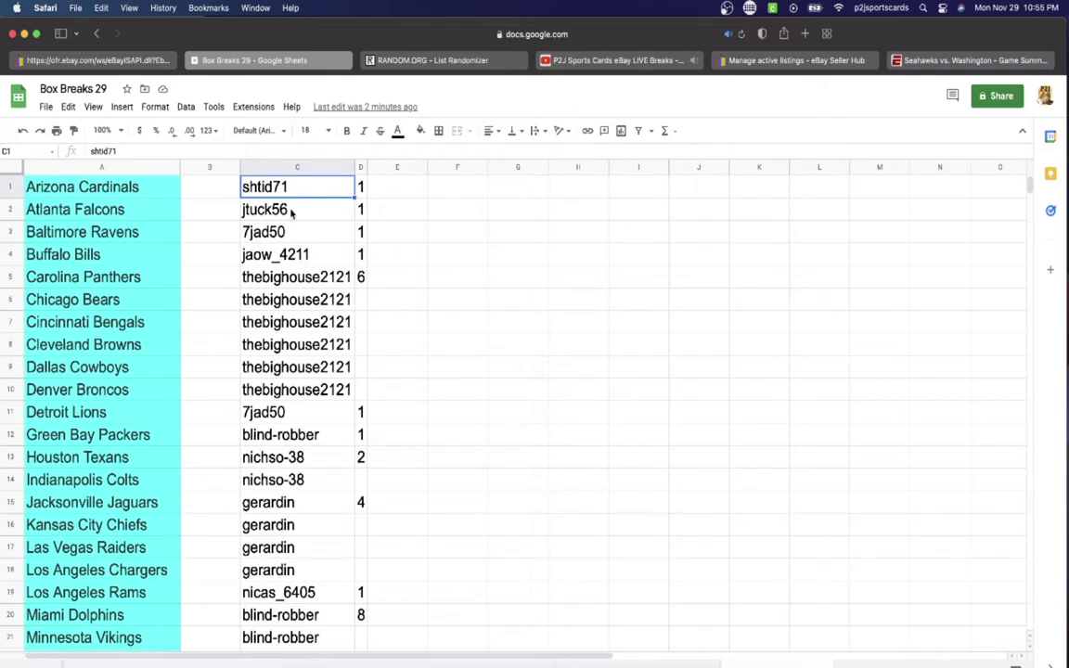
pyautogui.click(289, 211)
pyautogui.click(290, 234)
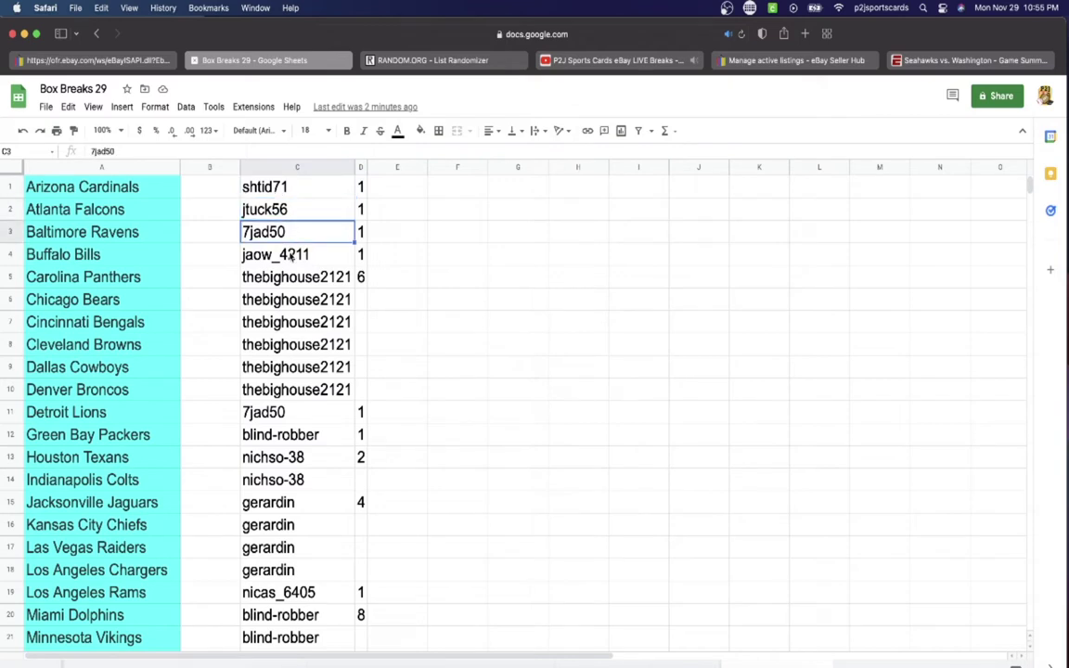
pyautogui.click(290, 256)
pyautogui.click(291, 278)
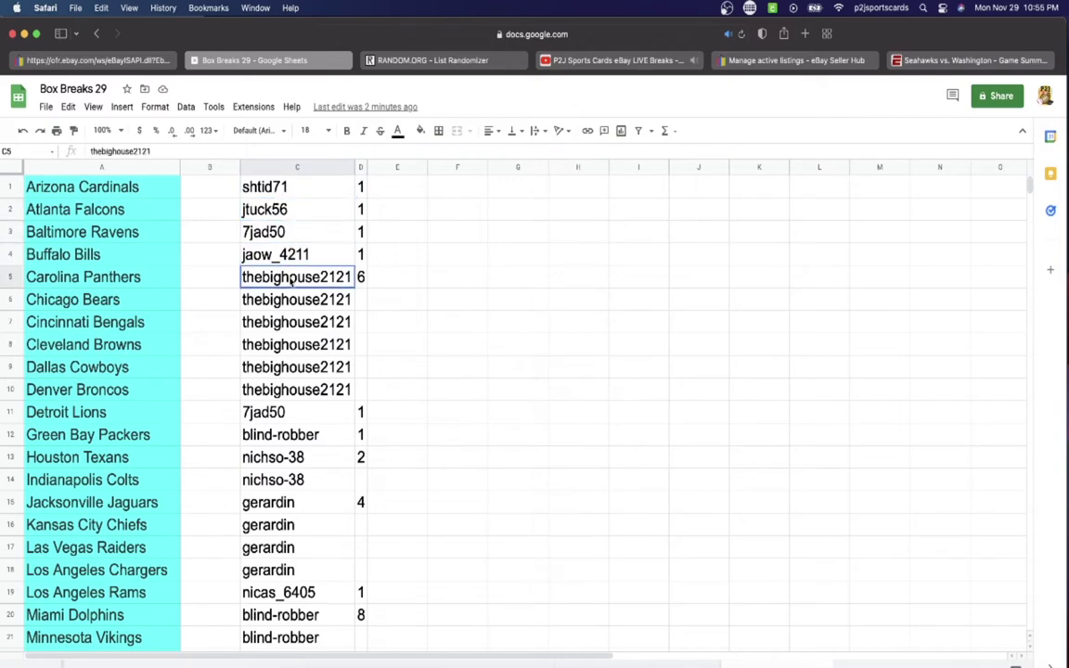
pyautogui.scroll(-5, 270, 227)
pyautogui.click(297, 211)
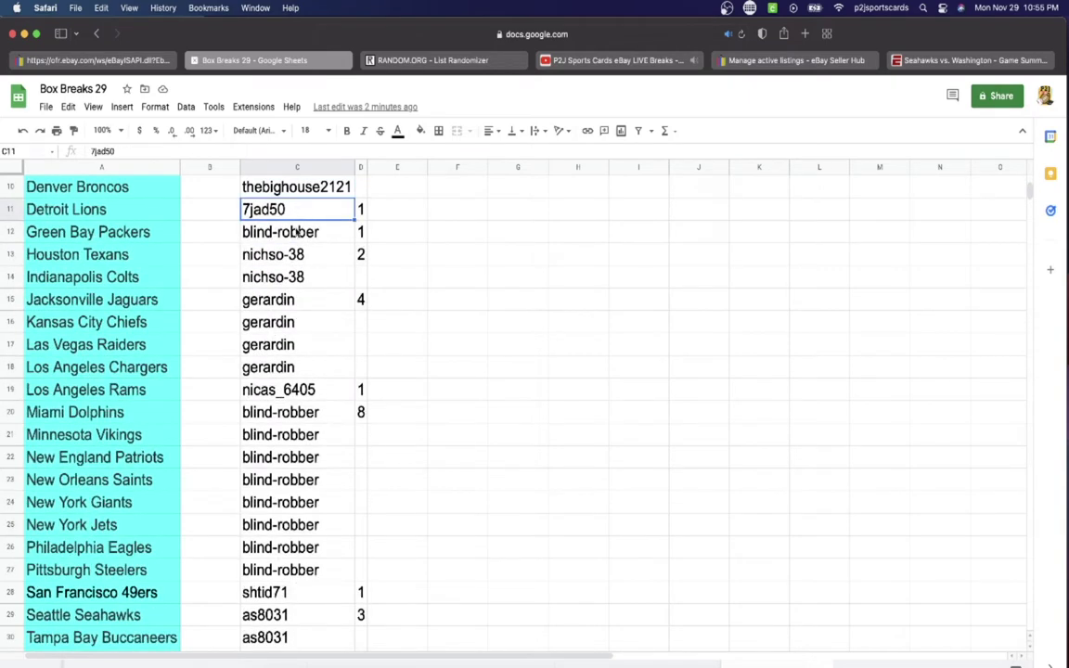
pyautogui.click(297, 235)
pyautogui.click(297, 258)
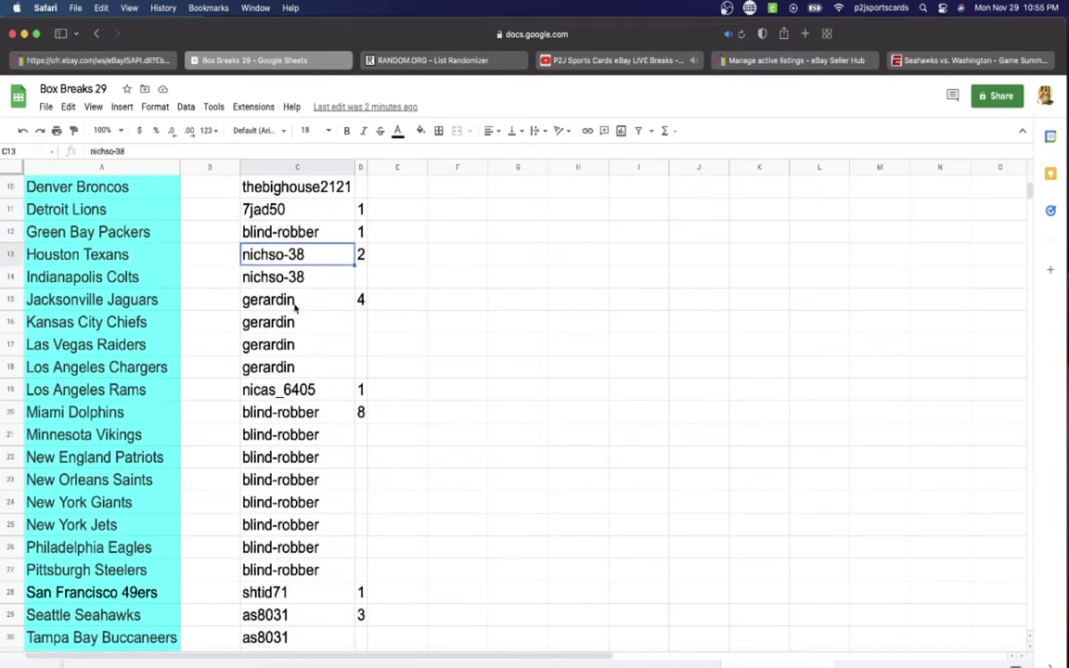
pyautogui.click(295, 292)
pyautogui.scroll(-3, 299, 269)
pyautogui.click(297, 276)
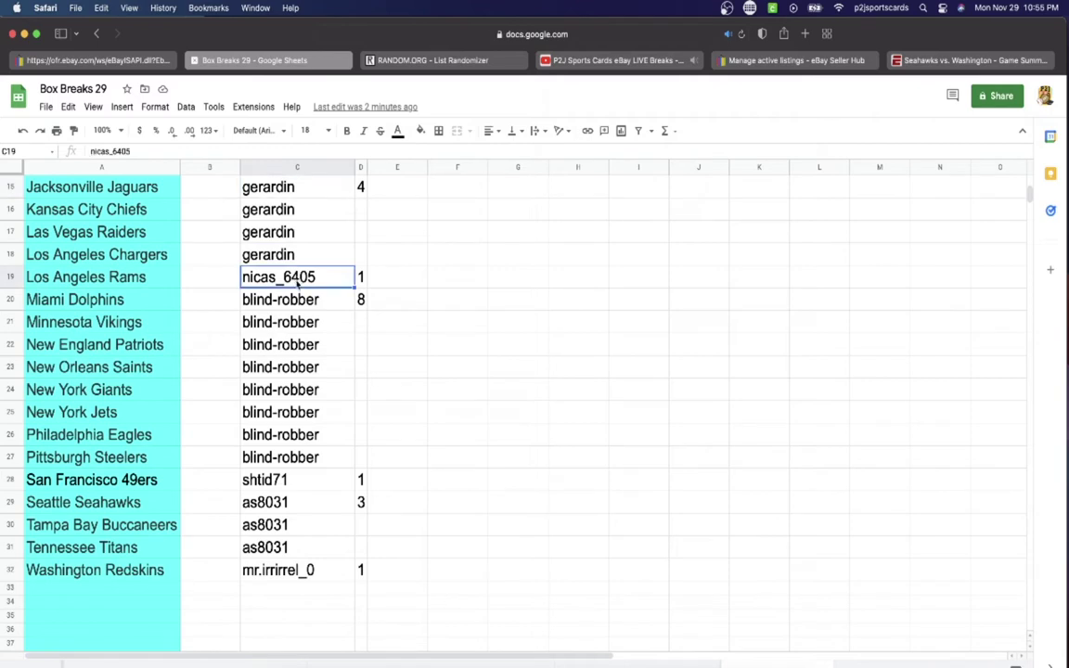
pyautogui.click(300, 301)
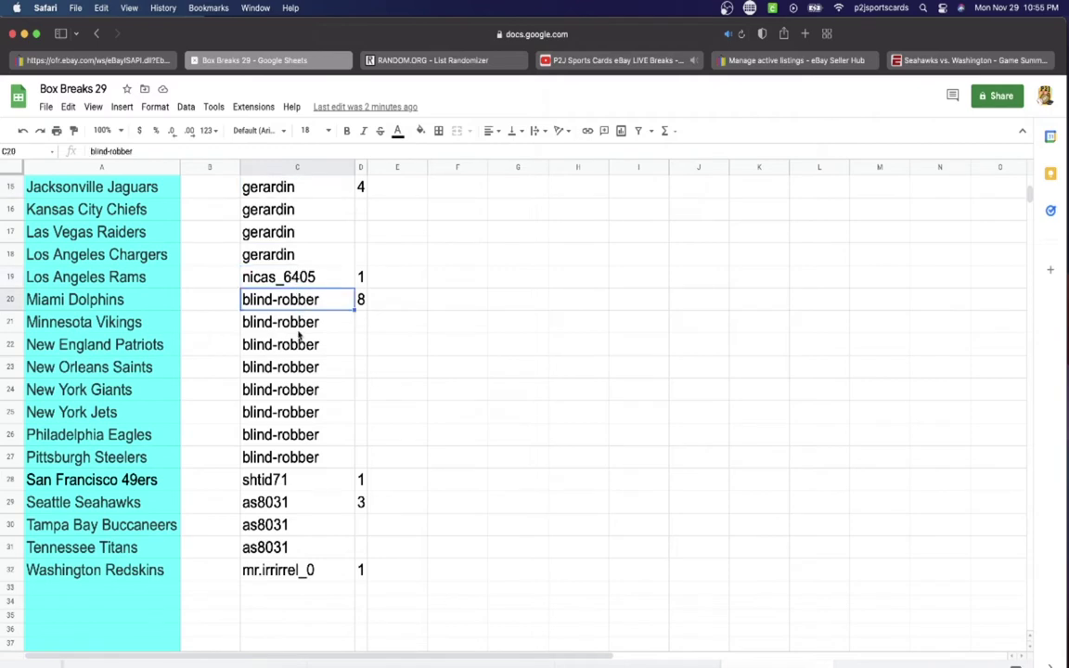
pyautogui.scroll(-3, 299, 306)
pyautogui.click(297, 324)
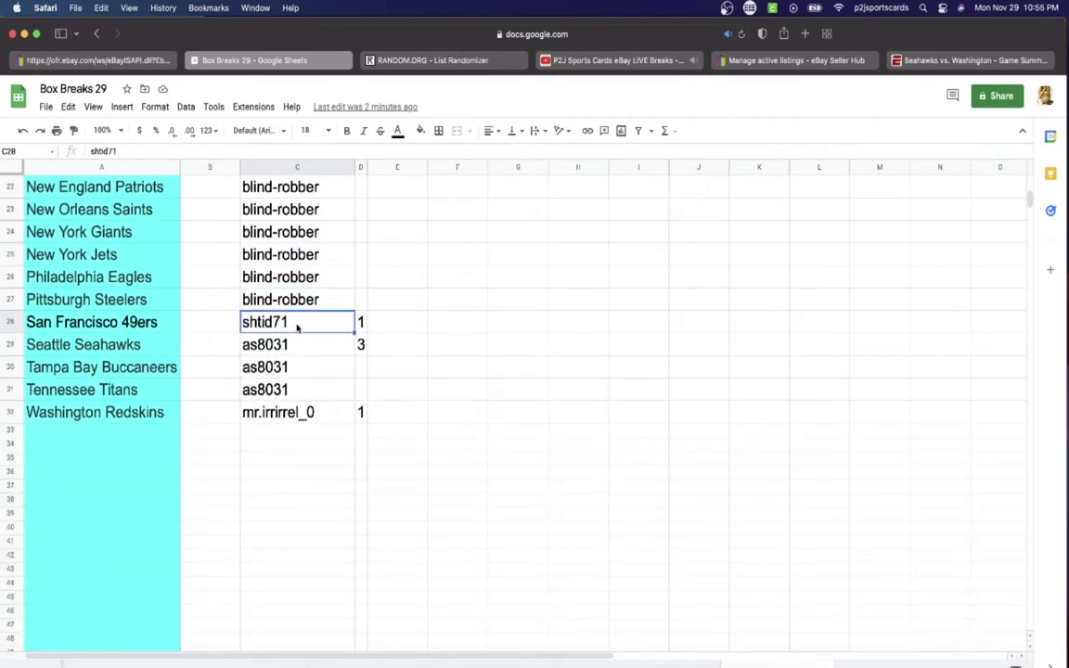
pyautogui.click(296, 346)
pyautogui.click(297, 412)
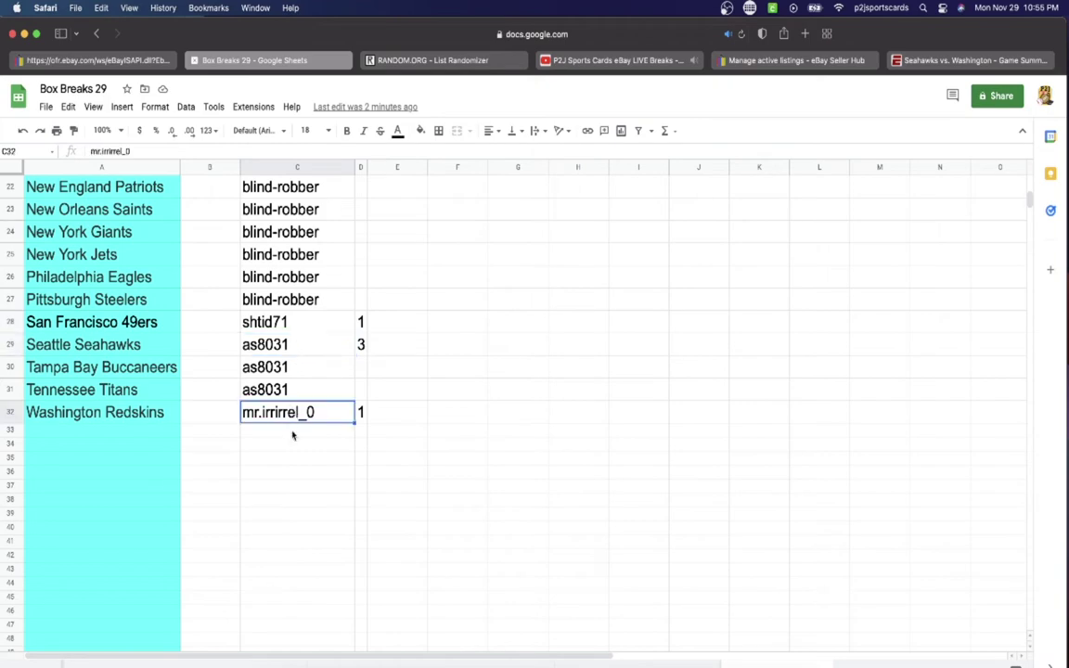
# Step: Copy all of column C from the spreadsheet and paste the participants into the RANDOM.ORG List Randomizer's item list
pyautogui.scroll(10, 303, 453)
pyautogui.click(319, 169)
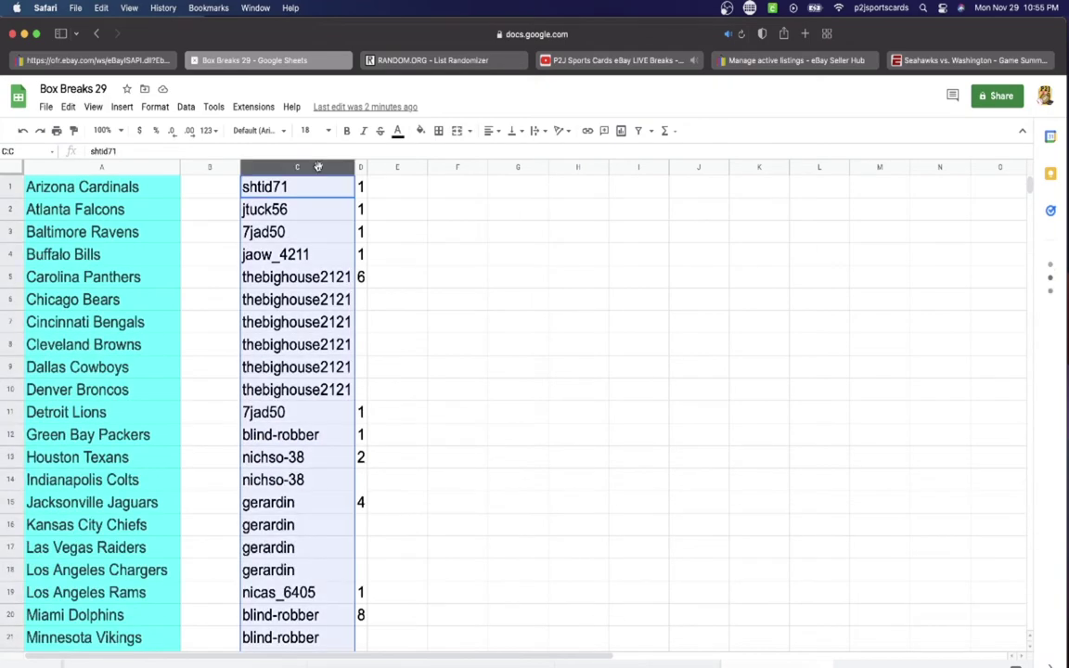
pyautogui.scroll(-6, 306, 390)
pyautogui.scroll(6, 306, 390)
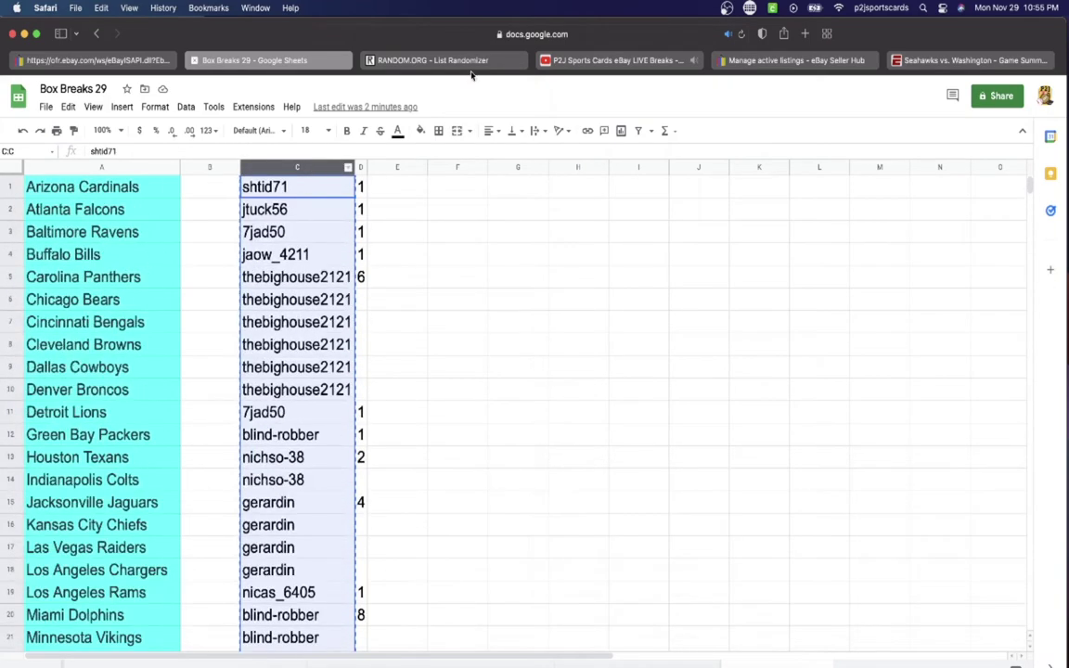
pyautogui.click(420, 60)
pyautogui.click(388, 336)
pyautogui.press('super+v')
pyautogui.scroll(3, 388, 336)
pyautogui.scroll(10, 387, 336)
pyautogui.scroll(-5, 362, 339)
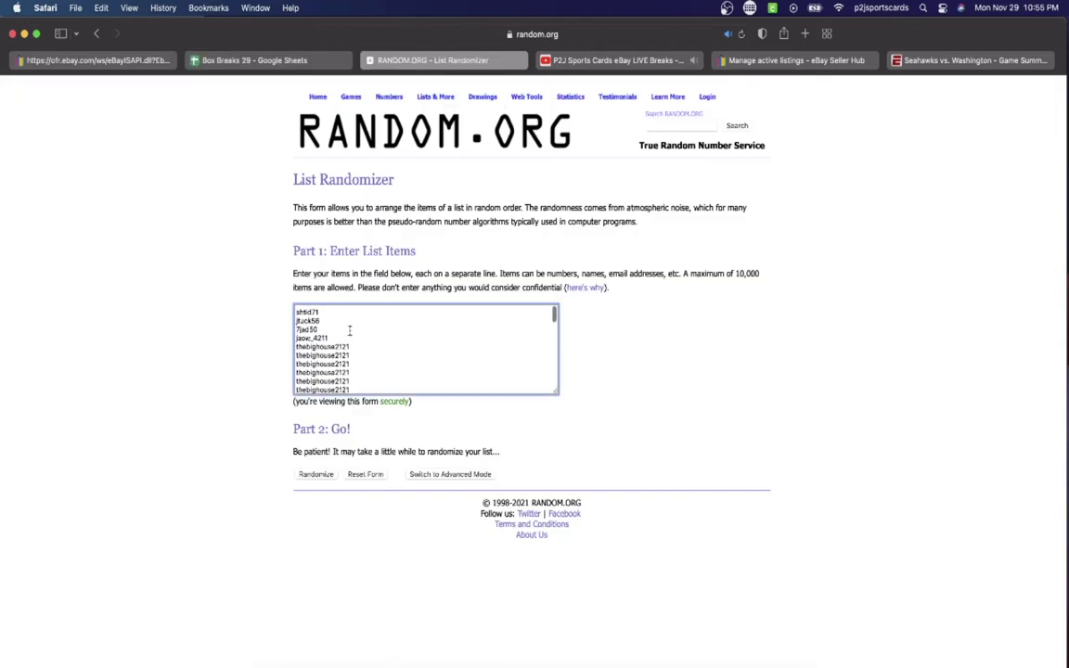
# Step: Randomize the participant list seven times in the List Randomizer
pyautogui.click(316, 474)
pyautogui.click(310, 597)
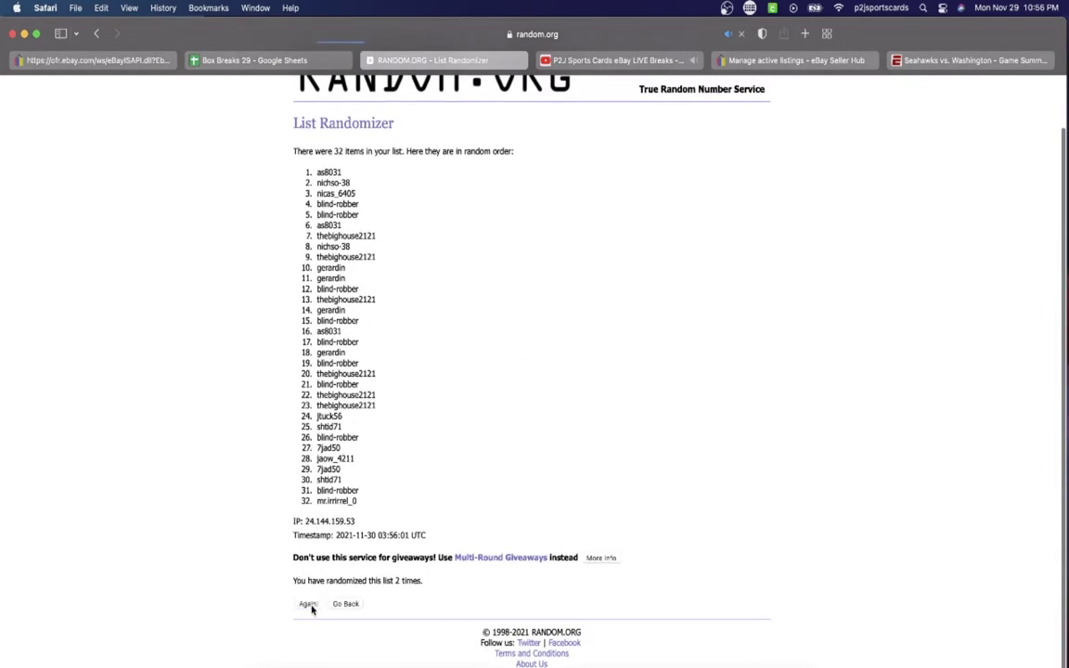
pyautogui.click(307, 604)
pyautogui.click(309, 605)
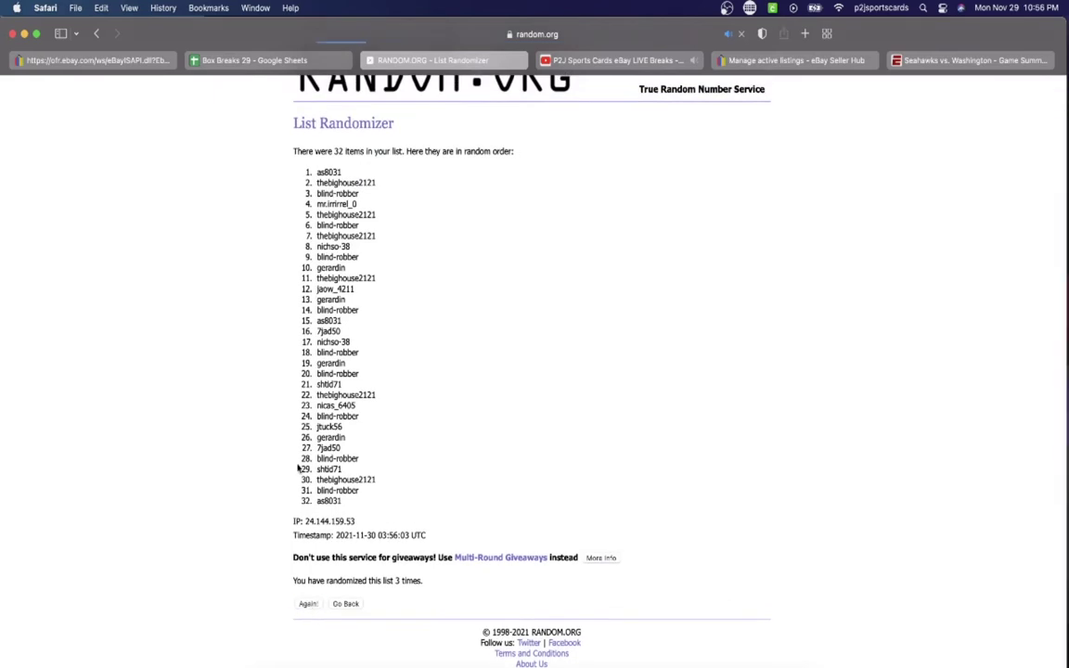
pyautogui.click(310, 606)
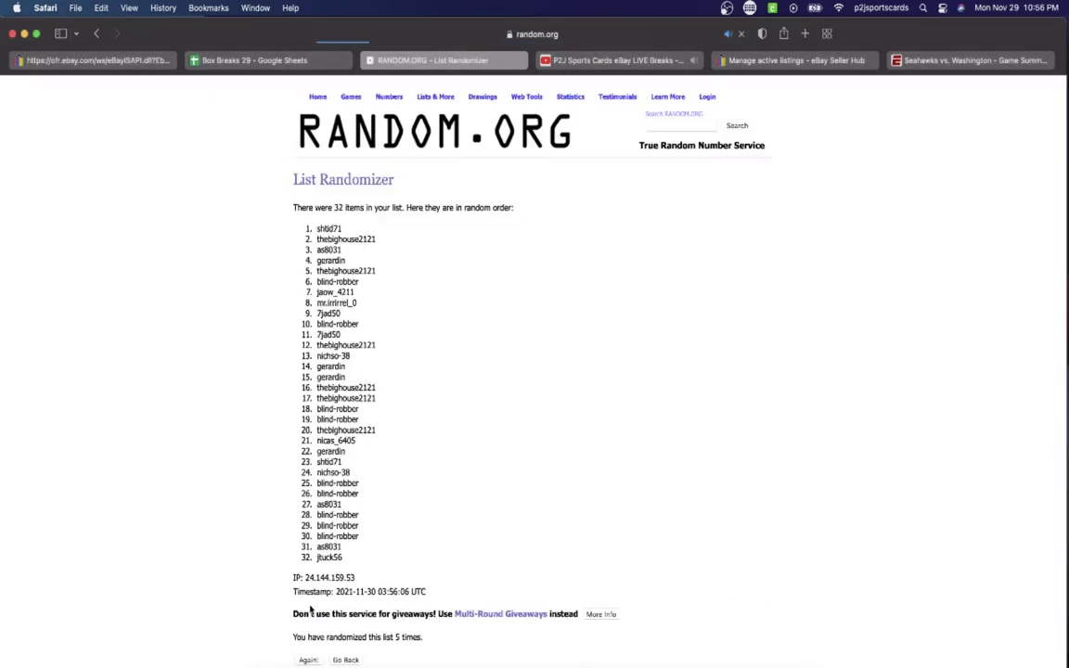
pyautogui.click(309, 659)
pyautogui.scroll(-2, 295, 590)
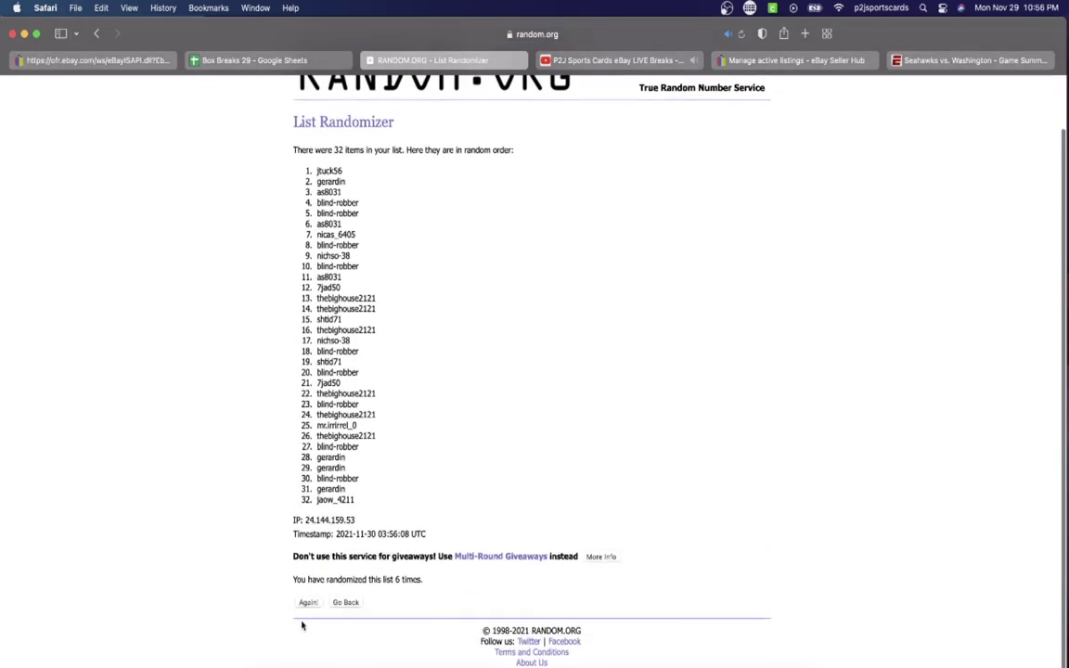
pyautogui.click(306, 604)
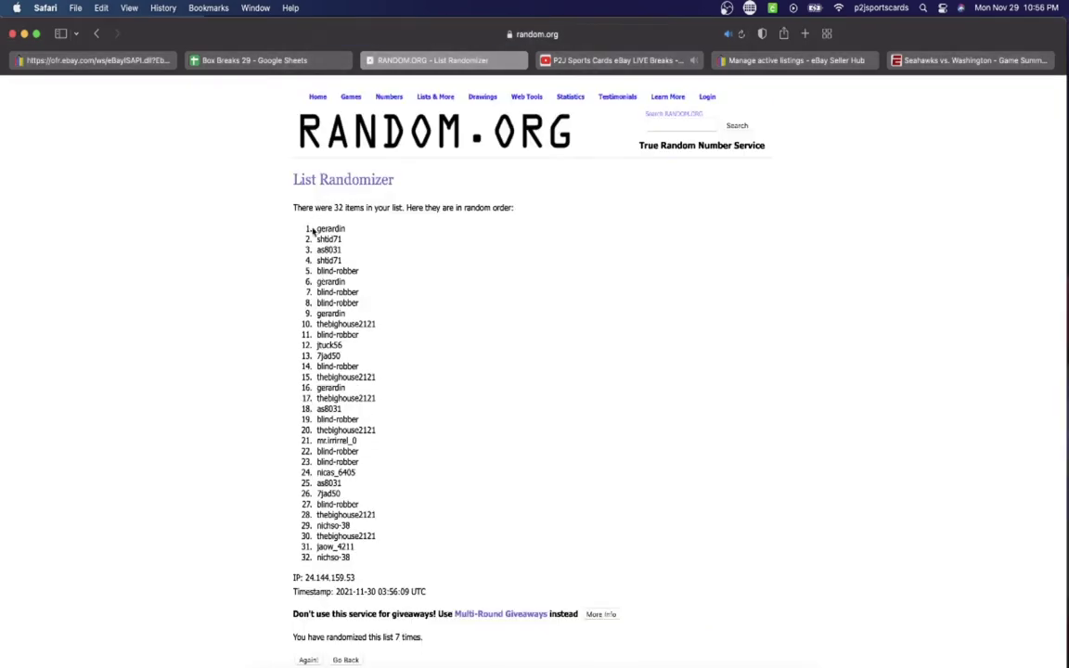
# Step: Copy the 32 randomized entries and paste them into column B of the Box Breaks 29 spreadsheet, starting at row 1
pyautogui.moveTo(312, 229); pyautogui.dragTo(394, 557)
pyautogui.press('super+c')
pyautogui.click(246, 61)
pyautogui.click(208, 168)
pyautogui.press('super+v')
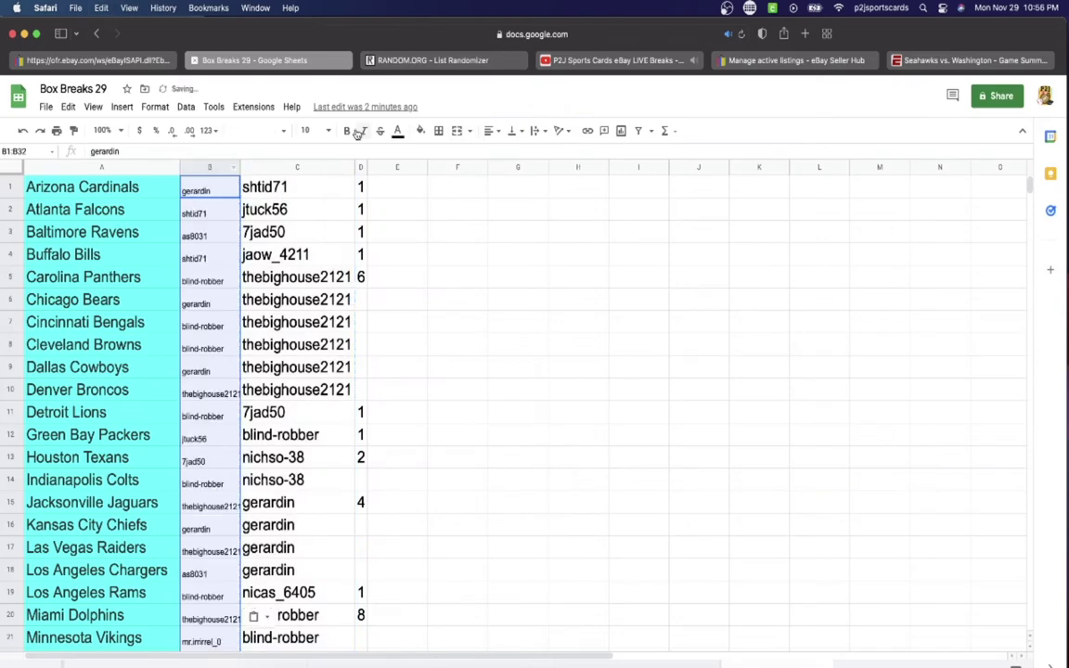
# Step: Set the pasted entries in column B to font size 18 and fit the column width to its contents
pyautogui.click(316, 130)
pyautogui.click(309, 325)
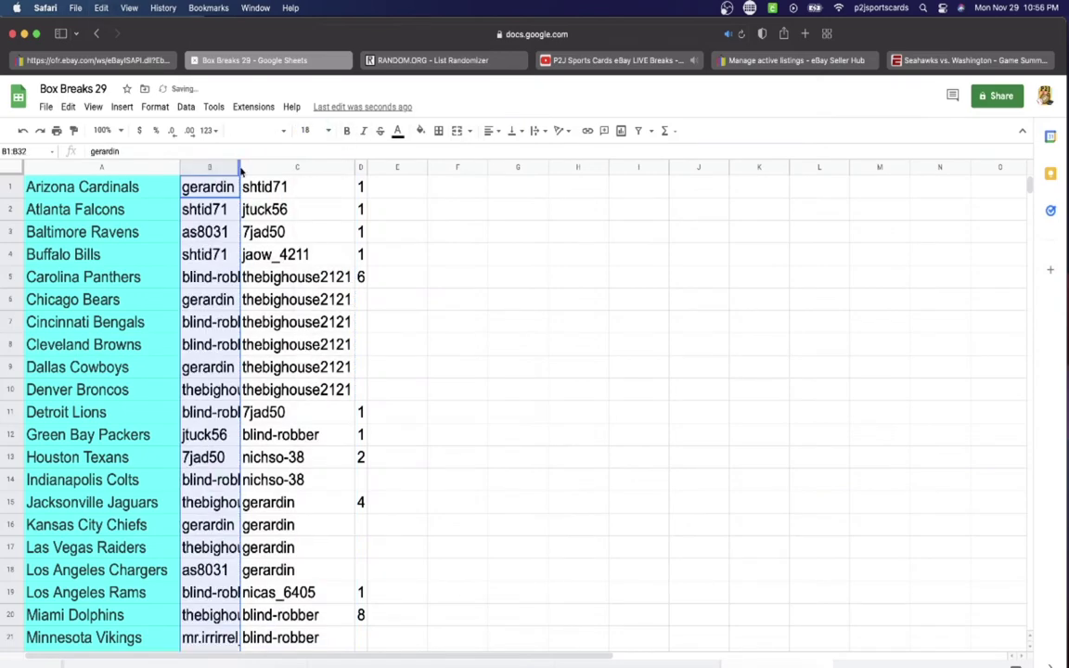
pyautogui.doubleClick(240, 167)
pyautogui.scroll(-5, 239, 209)
pyautogui.scroll(5, 239, 210)
# Step: Examine each team's assigned participant in column B one row at a time, from the Arizona Cardinals in row 1 down to row 32
pyautogui.click(232, 188)
pyautogui.press('Down')
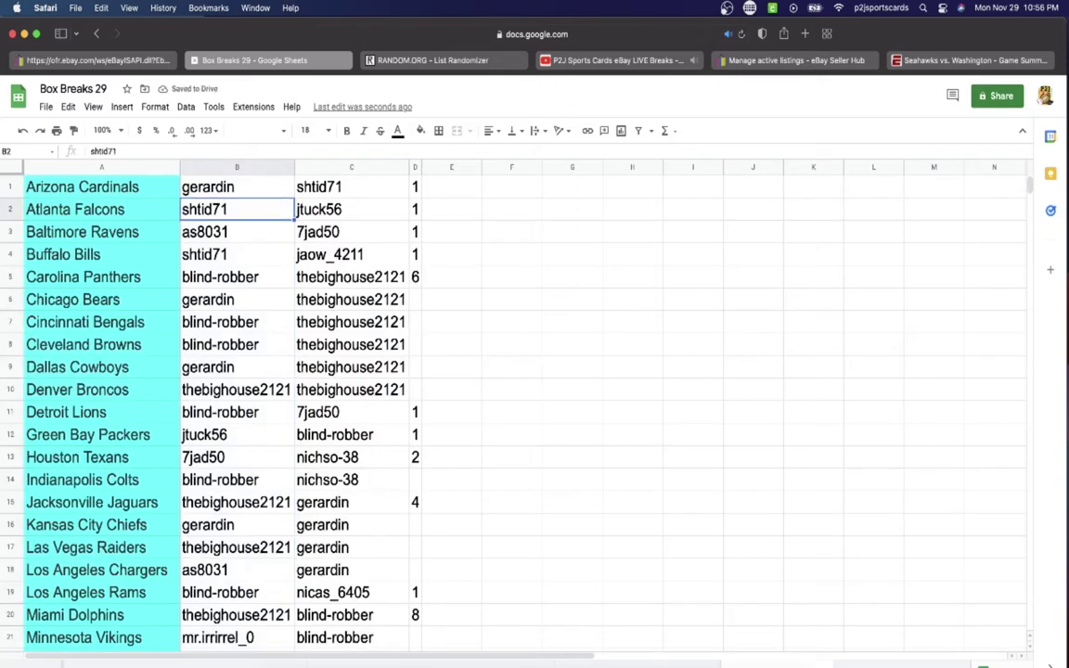
pyautogui.press('Down')
pyautogui.press('Down')
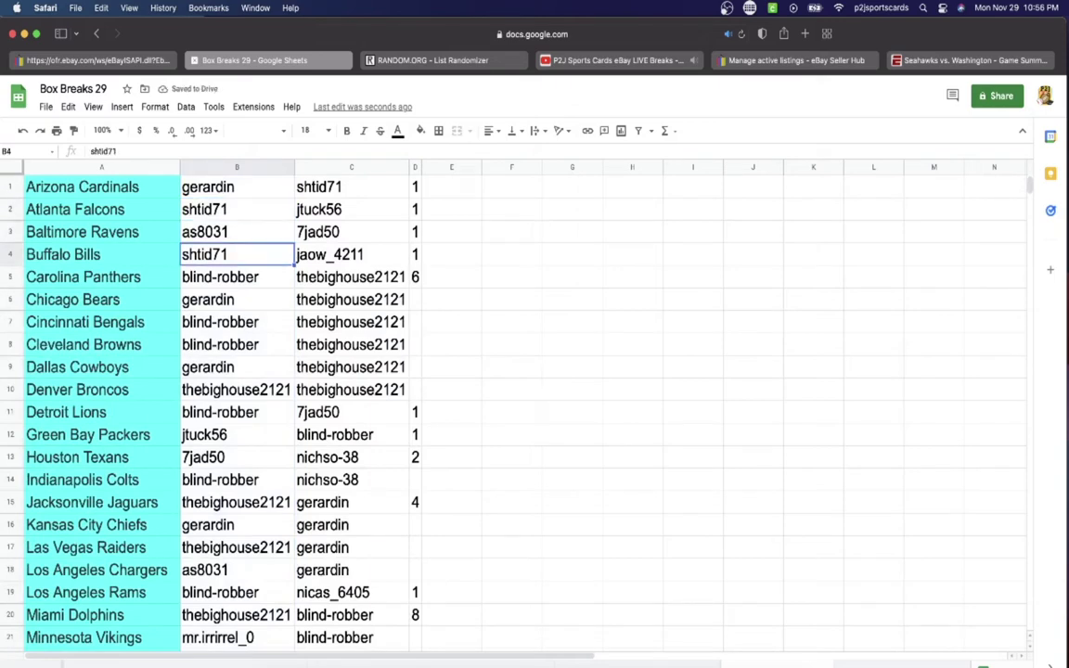
pyautogui.press('Down')
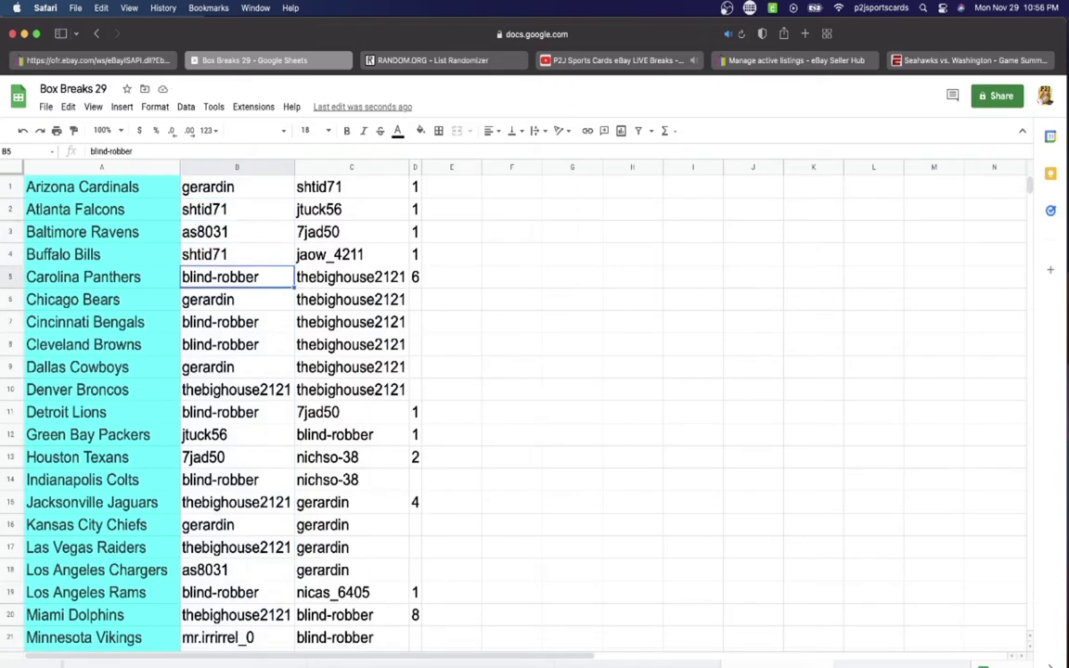
pyautogui.press('Down')
pyautogui.press('Down')
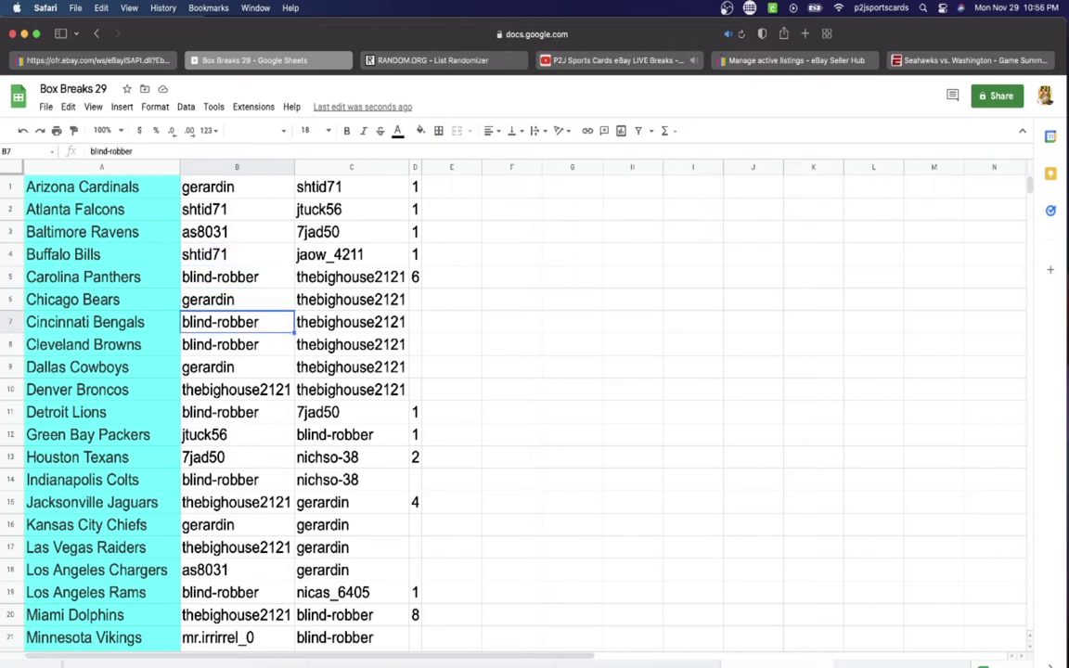
pyautogui.press('Down')
pyautogui.press('Down')
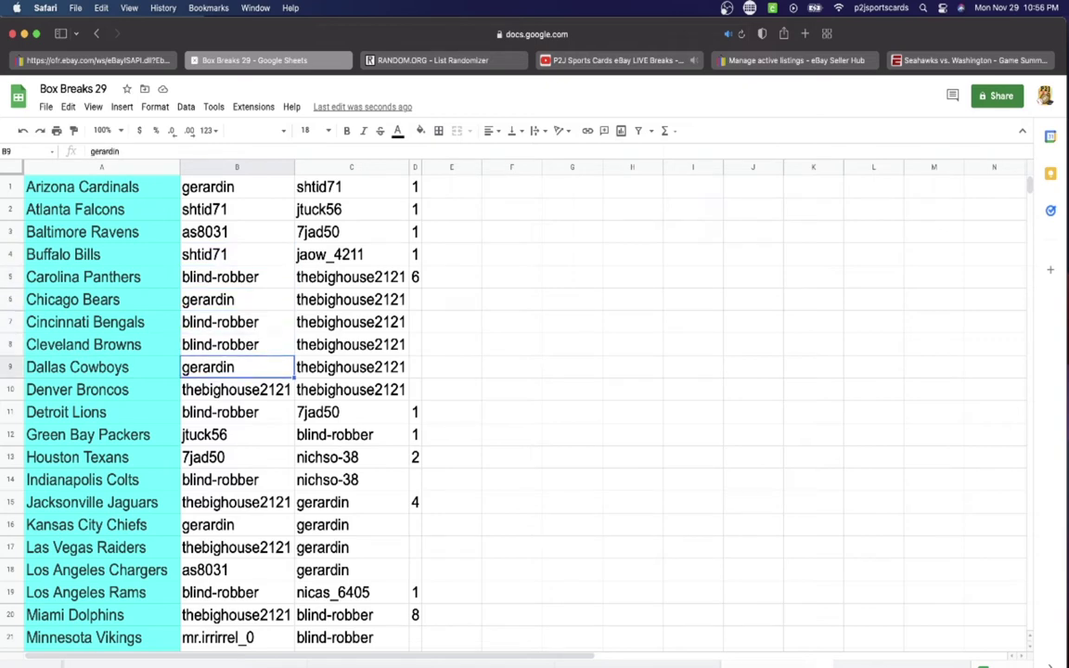
pyautogui.press('Down')
pyautogui.press('Down')
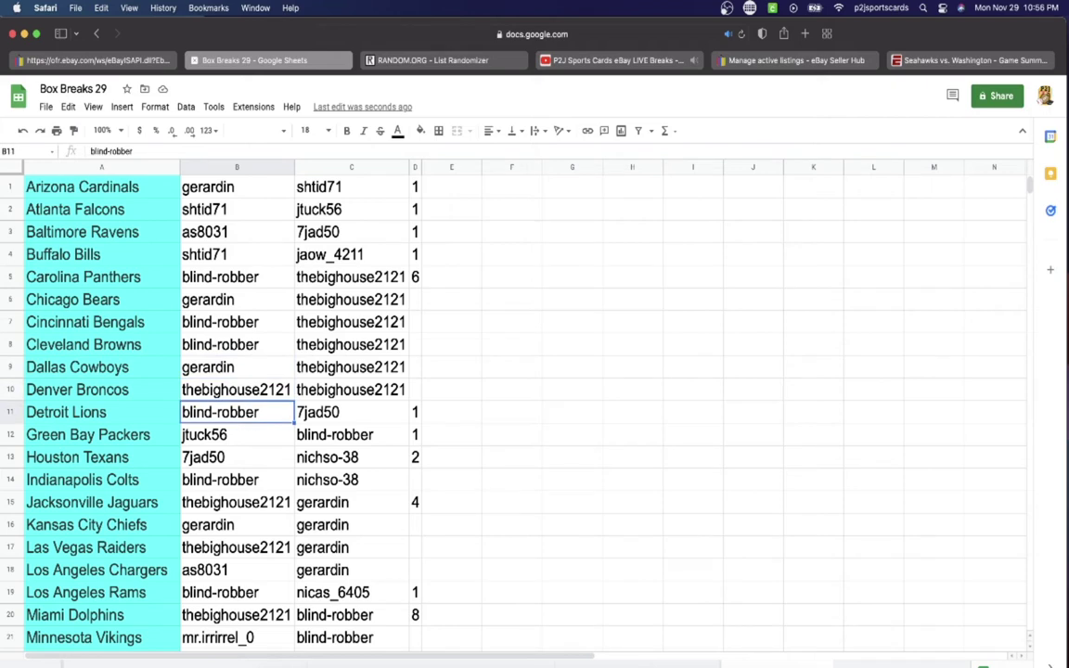
pyautogui.press('Down')
pyautogui.press('Down')
pyautogui.press('Down')
pyautogui.press('Down')
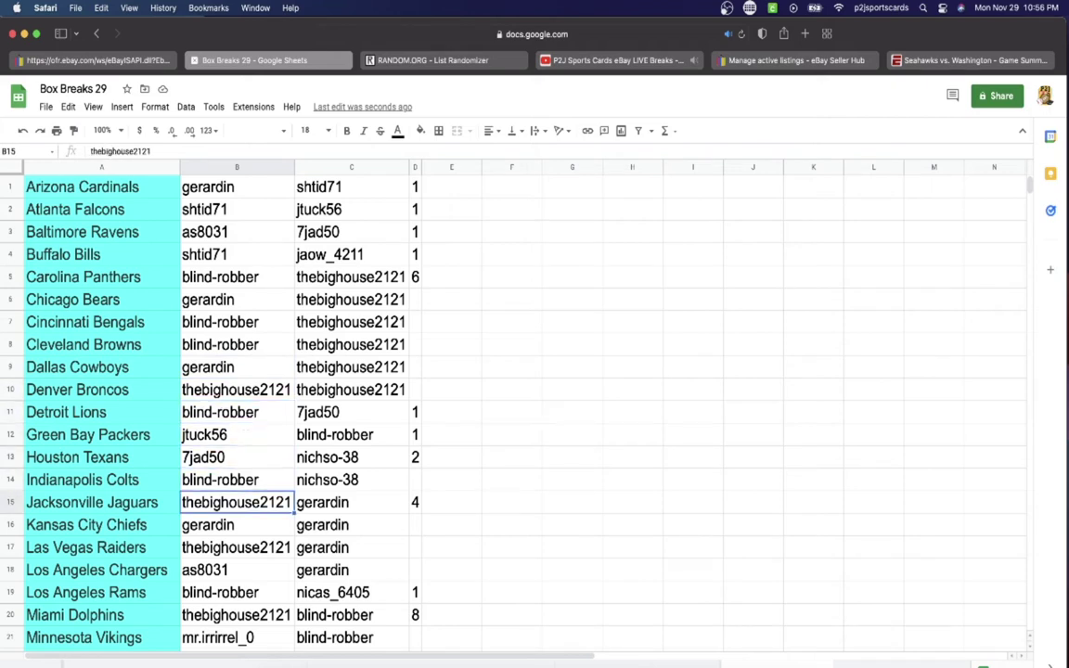
pyautogui.press('Down')
pyautogui.press('Down')
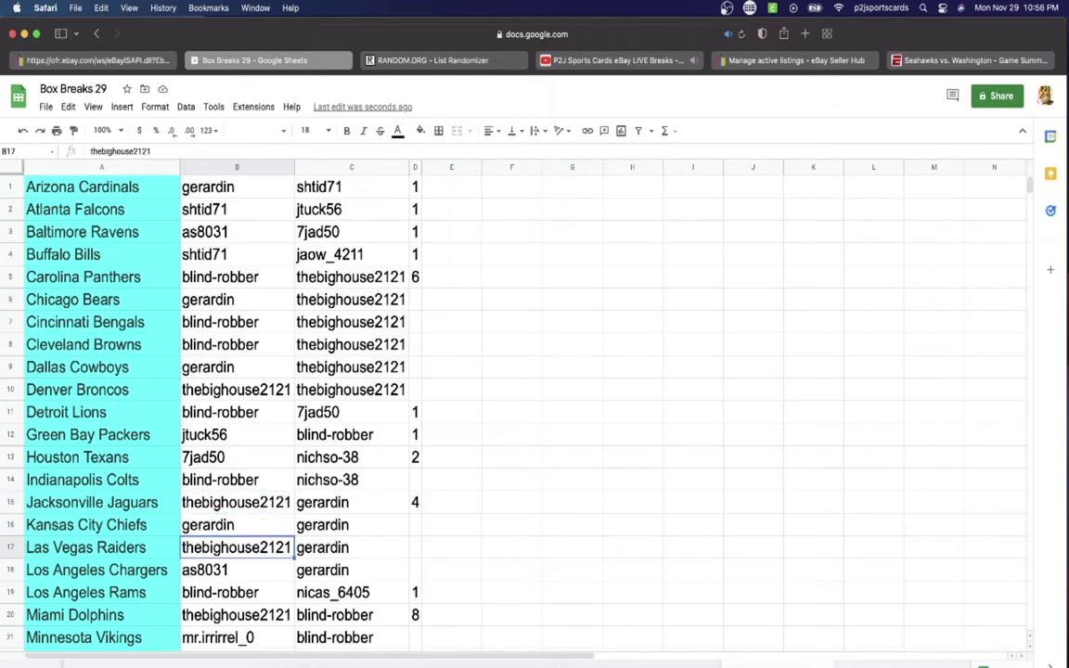
pyautogui.press('Down')
pyautogui.press('Down')
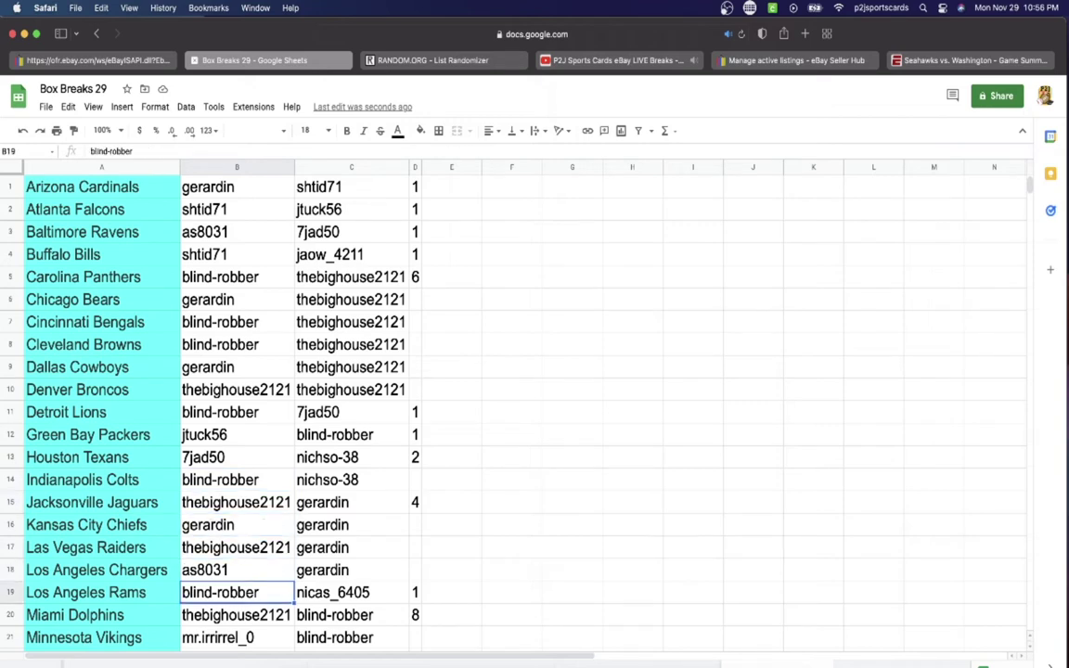
pyautogui.press('Down')
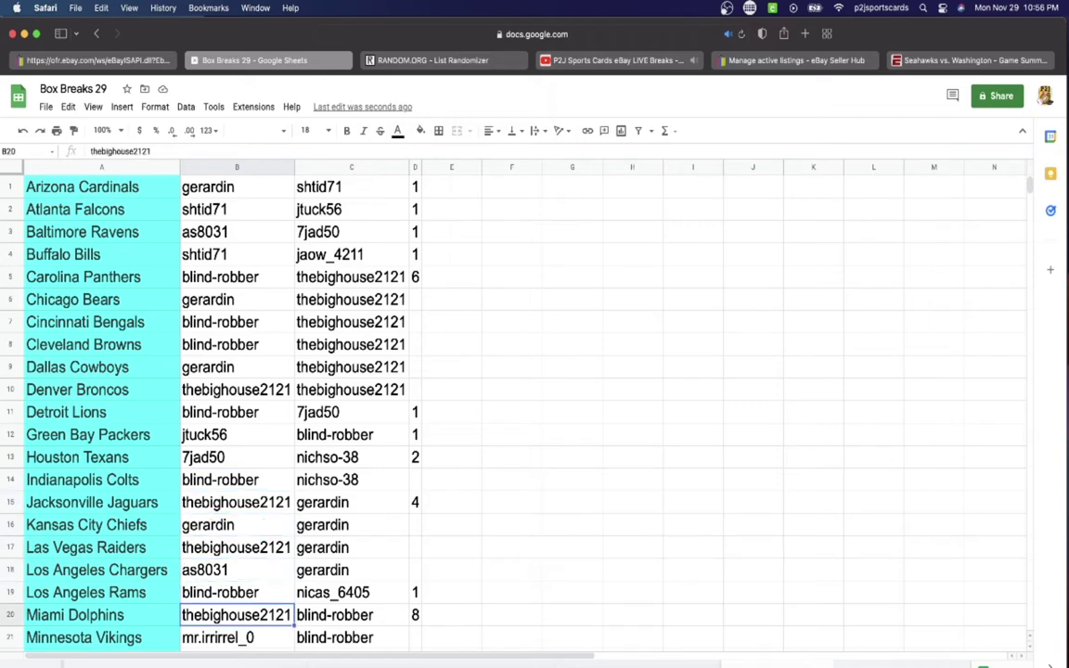
pyautogui.press('Down')
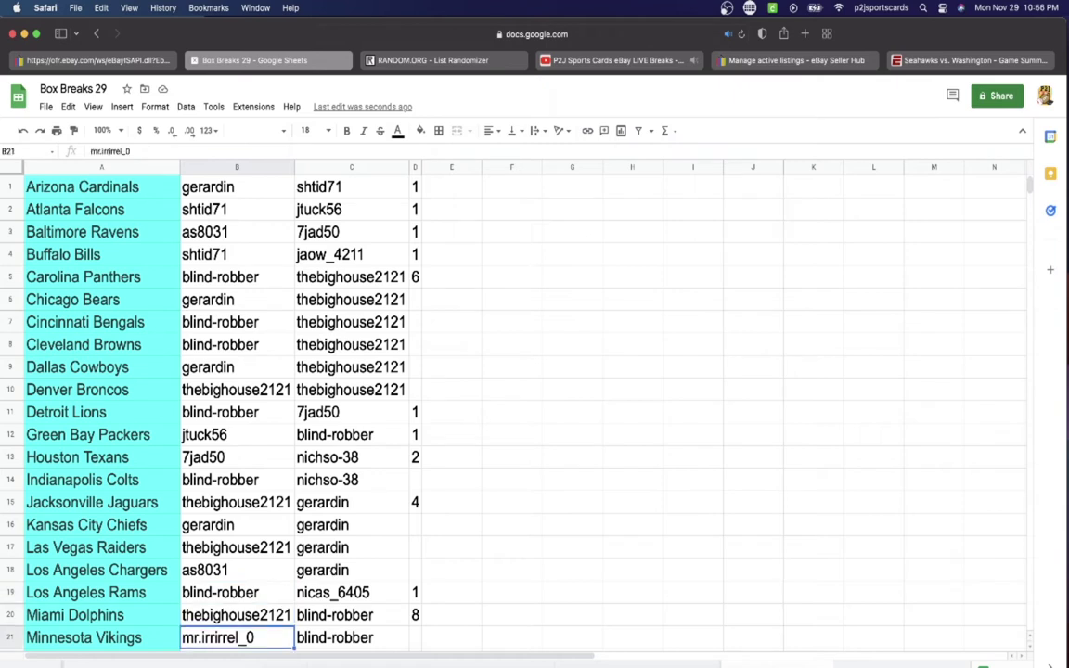
pyautogui.press('Down')
pyautogui.press('Down')
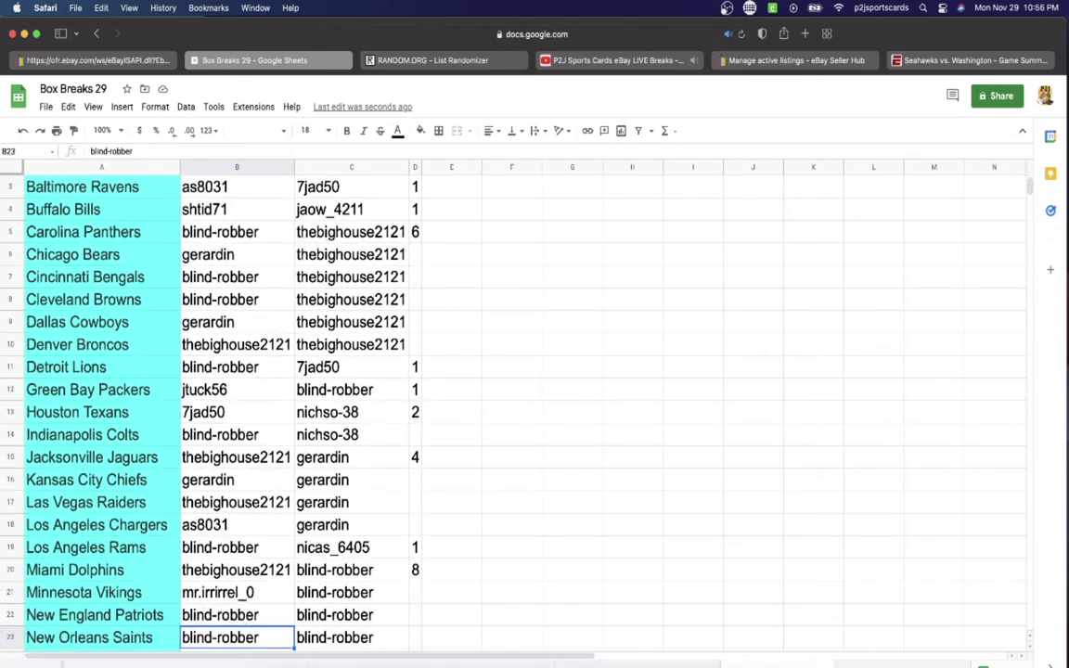
pyautogui.press('Down')
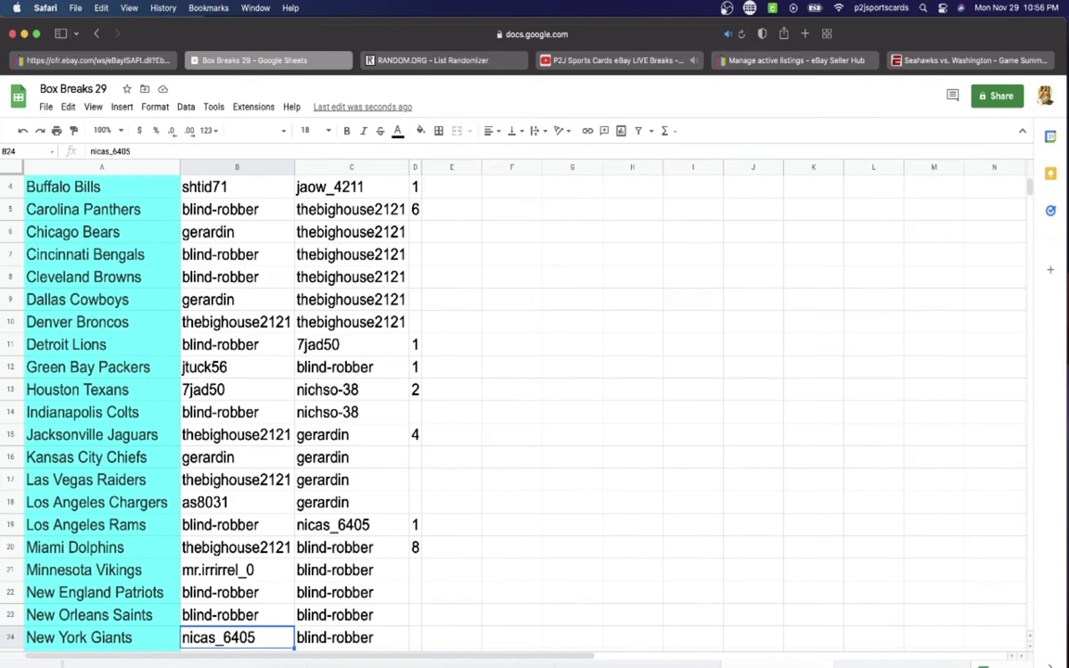
pyautogui.press('Down')
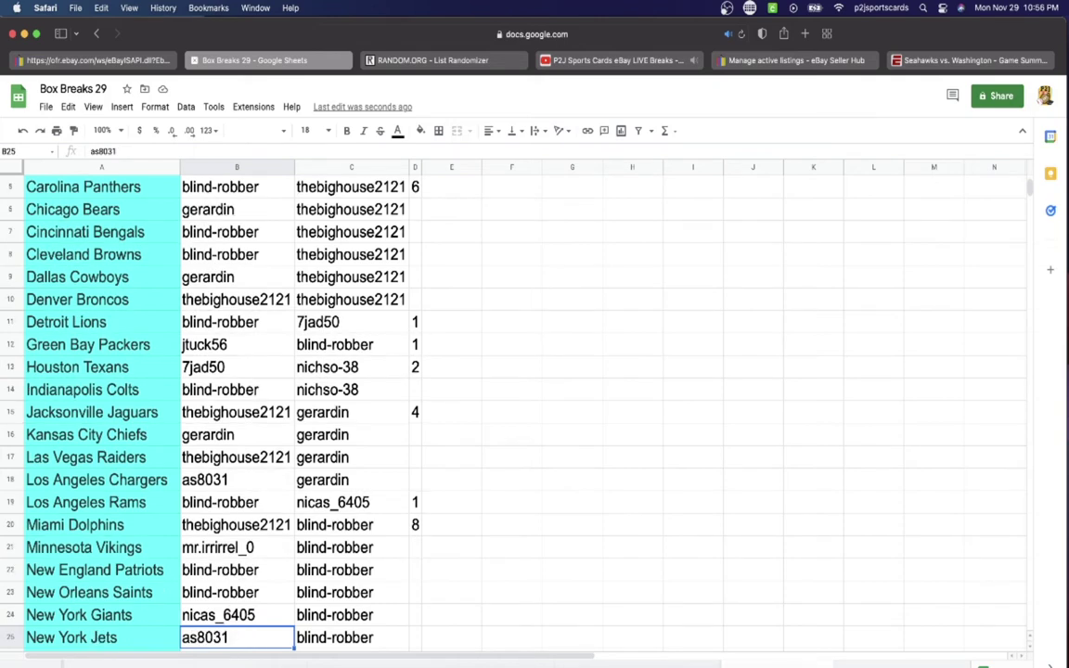
pyautogui.press('Down')
pyautogui.press('Down')
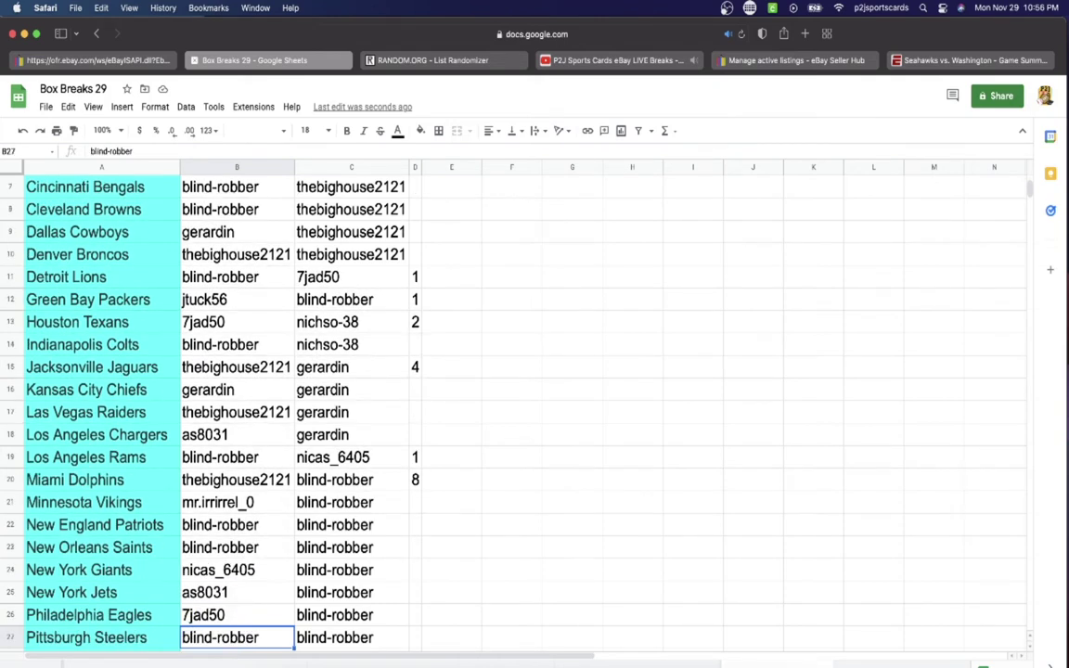
pyautogui.press('Down')
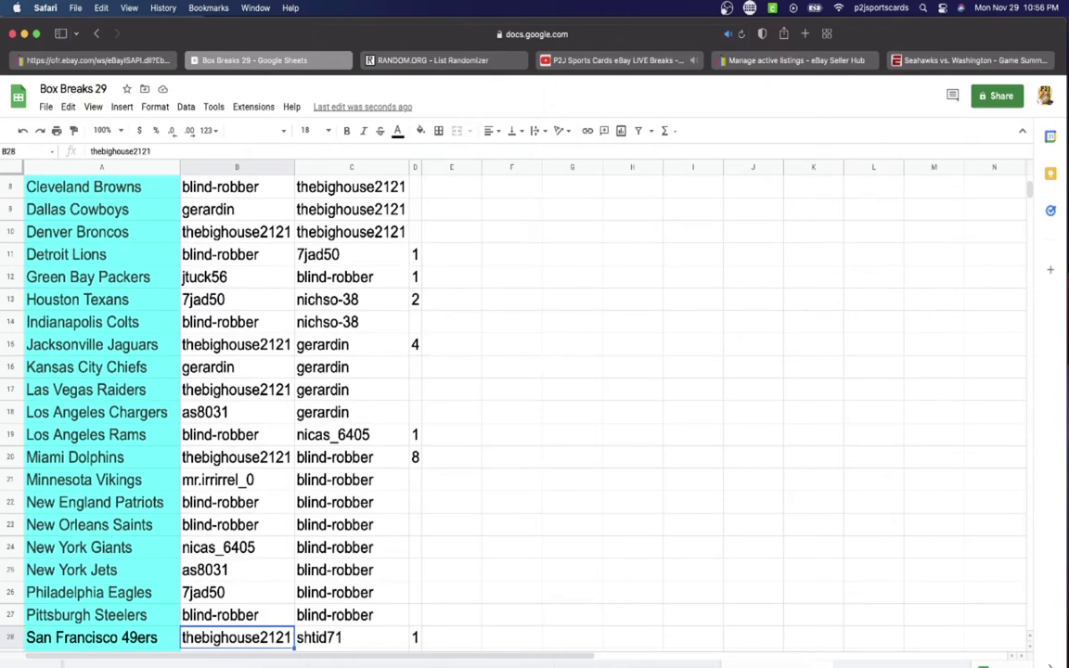
pyautogui.press('Down')
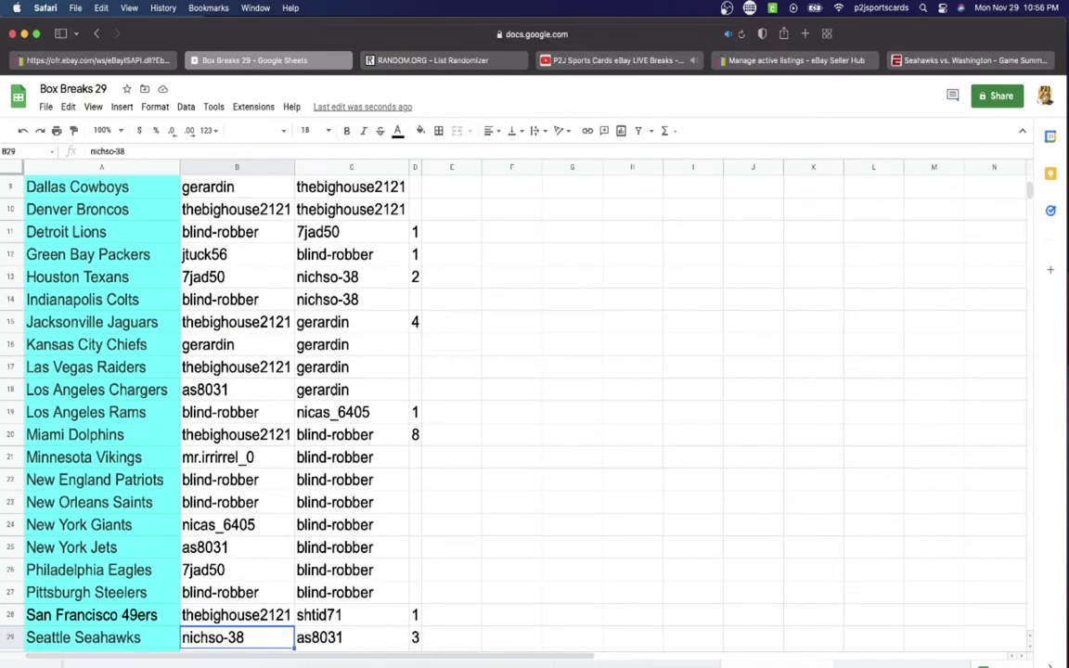
pyautogui.press('Down')
pyautogui.press('Down')
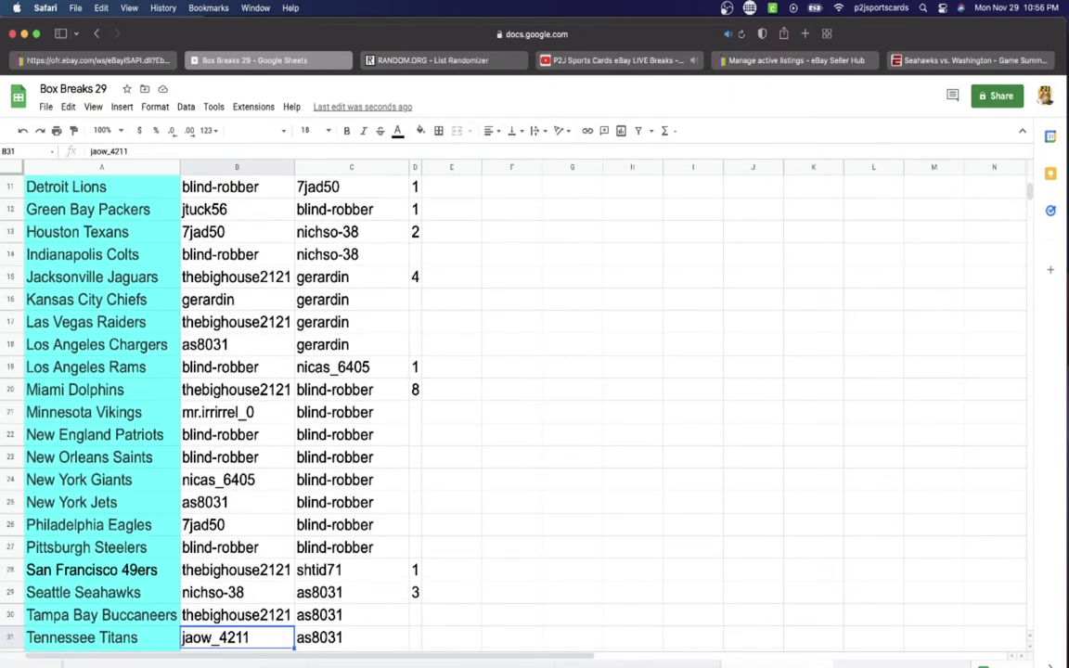
pyautogui.press('Down')
# Step: Review the column B assignments in reverse order, from row 32 back up to the Arizona Cardinals in cell B1
pyautogui.press('Up')
pyautogui.press('Up')
pyautogui.press('Up')
pyautogui.press('Up')
pyautogui.press('Up')
pyautogui.press('Up')
pyautogui.press('Up')
pyautogui.press('Up')
pyautogui.press('Up')
pyautogui.press('Up')
pyautogui.press('Up')
pyautogui.press('Up')
pyautogui.press('Up')
pyautogui.press('Up')
pyautogui.press('Up')
pyautogui.press('Up')
pyautogui.press('Up')
pyautogui.press('Up')
pyautogui.press('Up')
pyautogui.press('Up')
pyautogui.press('Up')
pyautogui.press('Up')
pyautogui.press('Up')
pyautogui.press('Up')
pyautogui.press('Up')
pyautogui.press('Up')
pyautogui.press('Up')
pyautogui.press('Up')
pyautogui.press('Up')
pyautogui.press('Up')
pyautogui.press('Up')
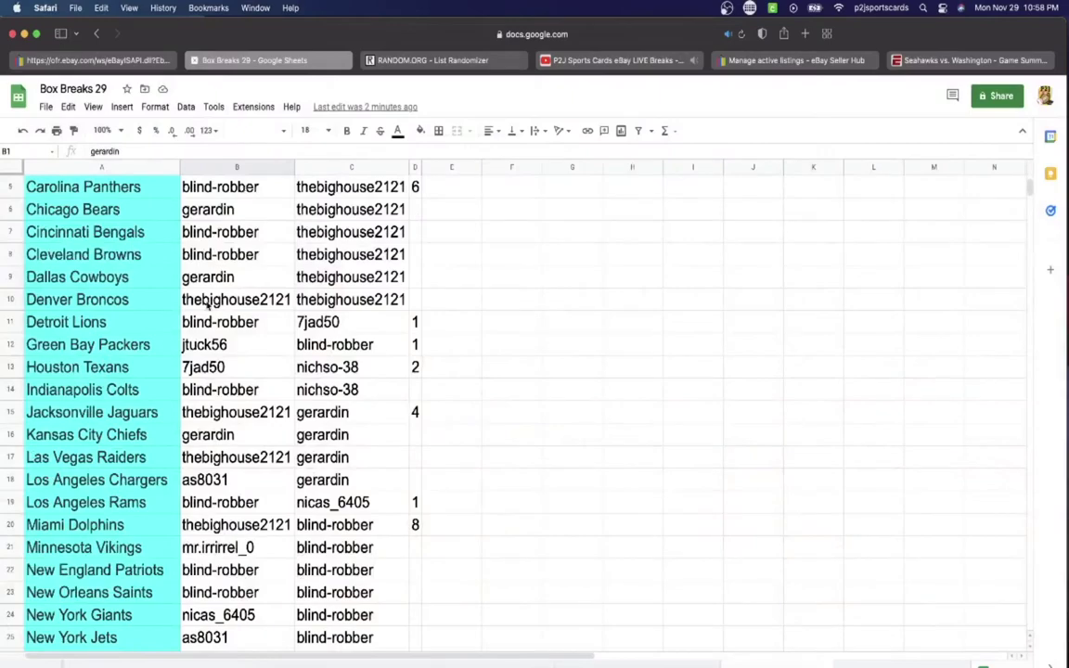
# Step: Make the participant entry assigned to the Minnesota Vikings in cell B21 bold
pyautogui.scroll(-2, 162, 455)
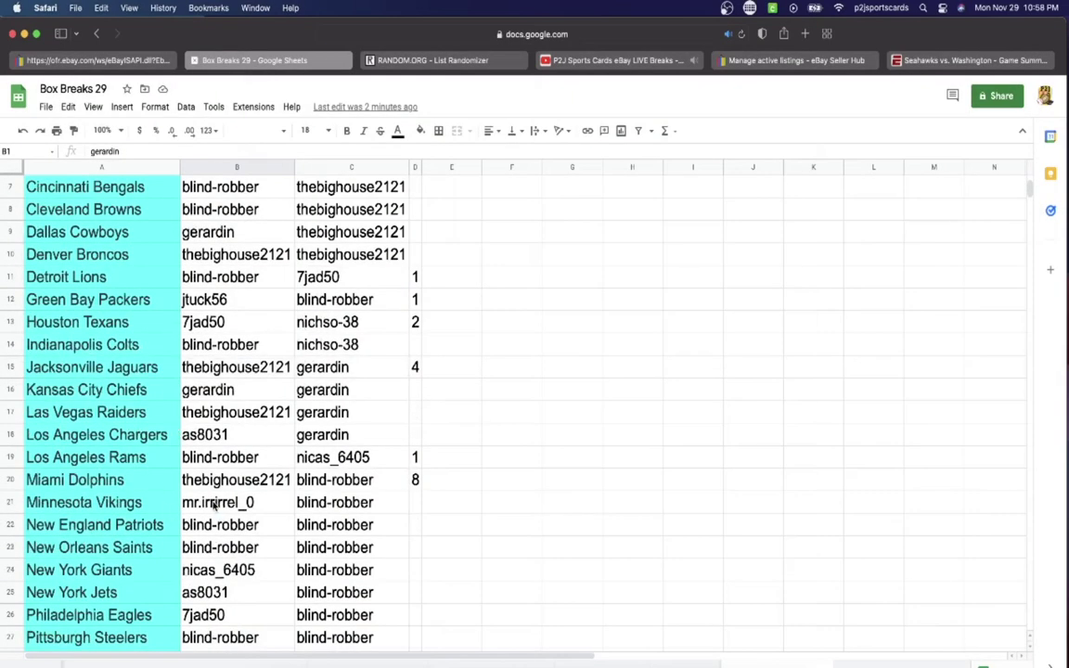
pyautogui.click(193, 506)
pyautogui.click(347, 131)
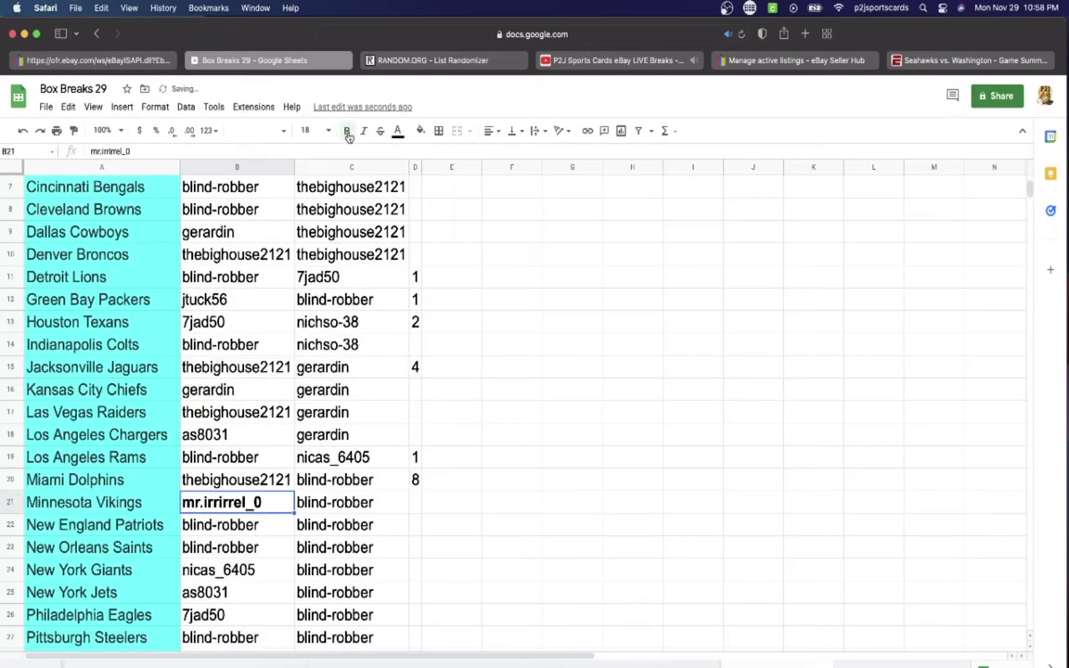